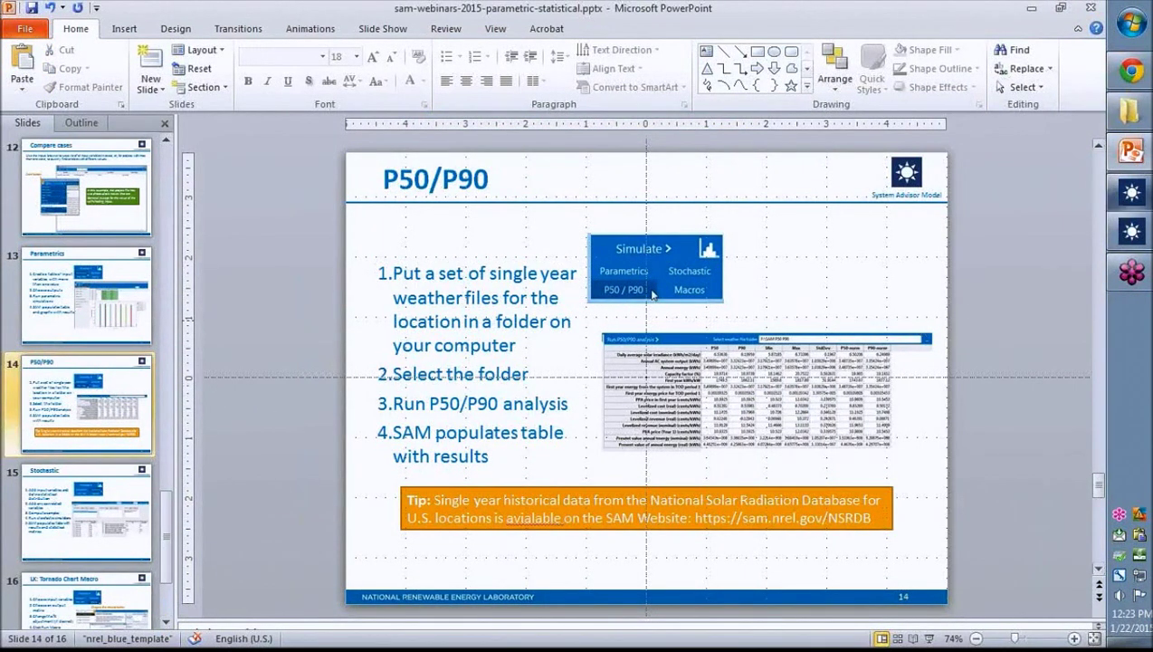
# Switch from PowerPoint to SAM, where the 20-run Trough Optimization parametric table finishes
pyautogui.click(1143, 201)
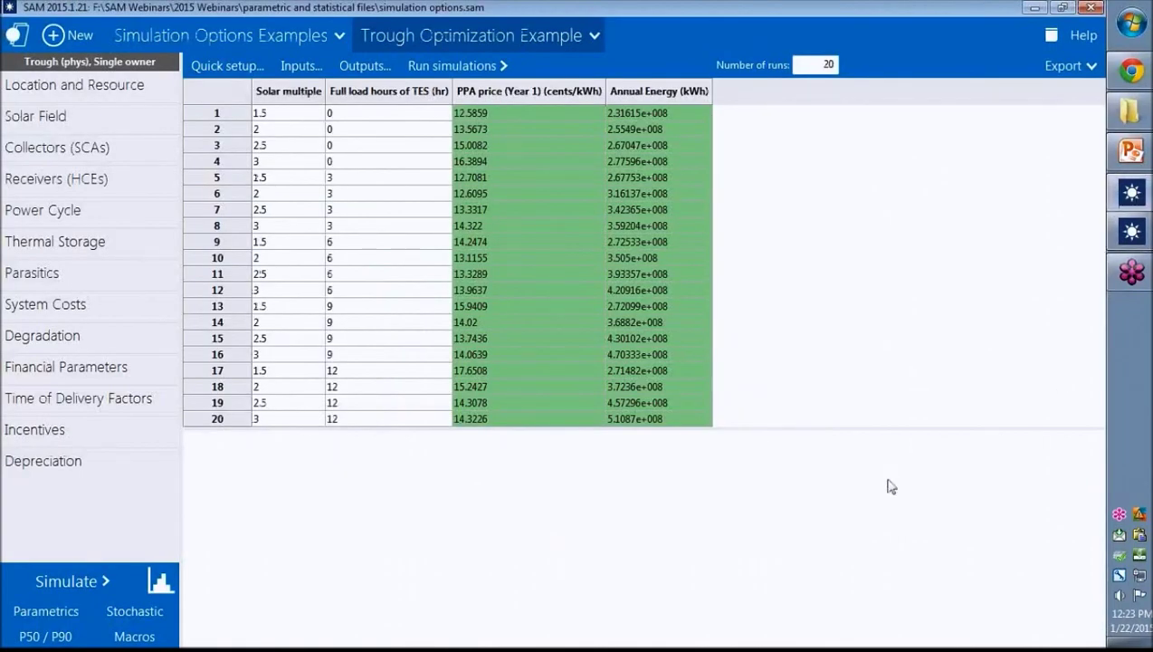
# Open Simulate > P50 / P90 for the Trough Optimization case, showing an empty results table
pyautogui.click(45, 636)
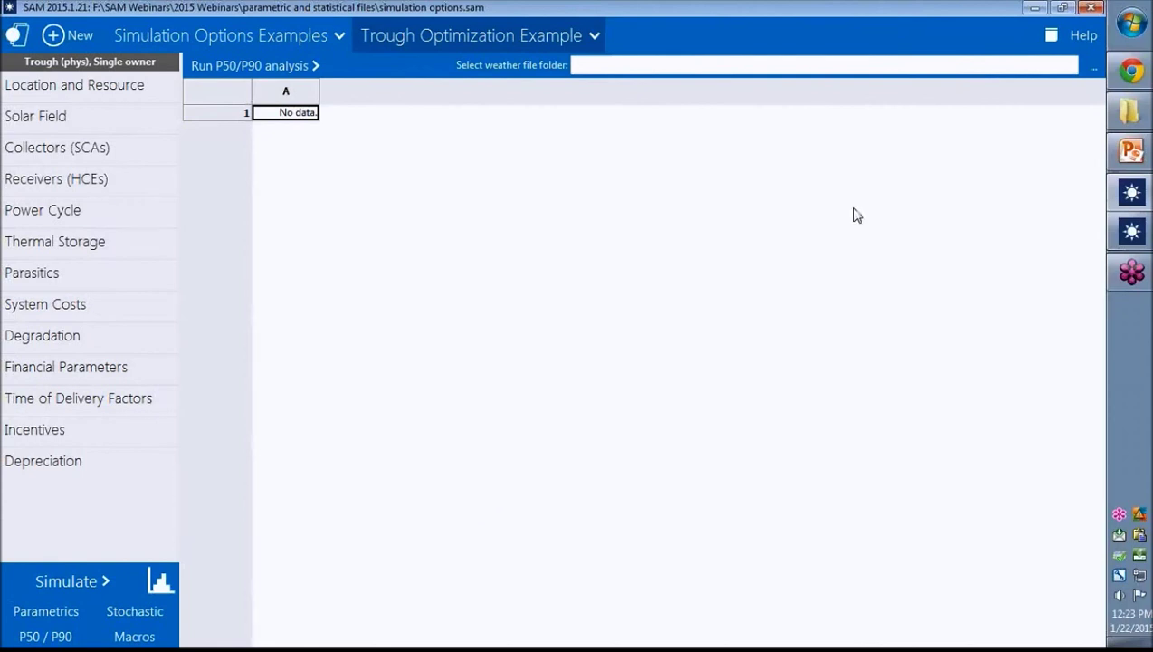
# In Chrome, show the sam.nrel.gov weather data page and mark the NSRDB 1961-1990 Historical entry
pyautogui.click(1132, 72)
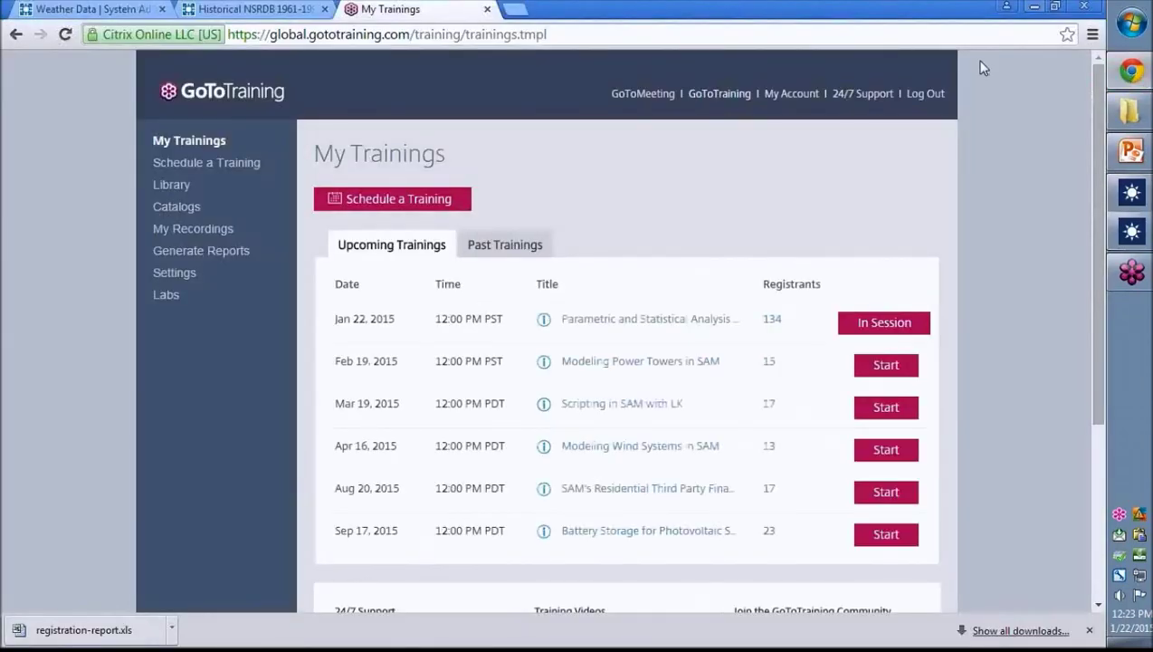
pyautogui.click(82, 9)
pyautogui.click(64, 360)
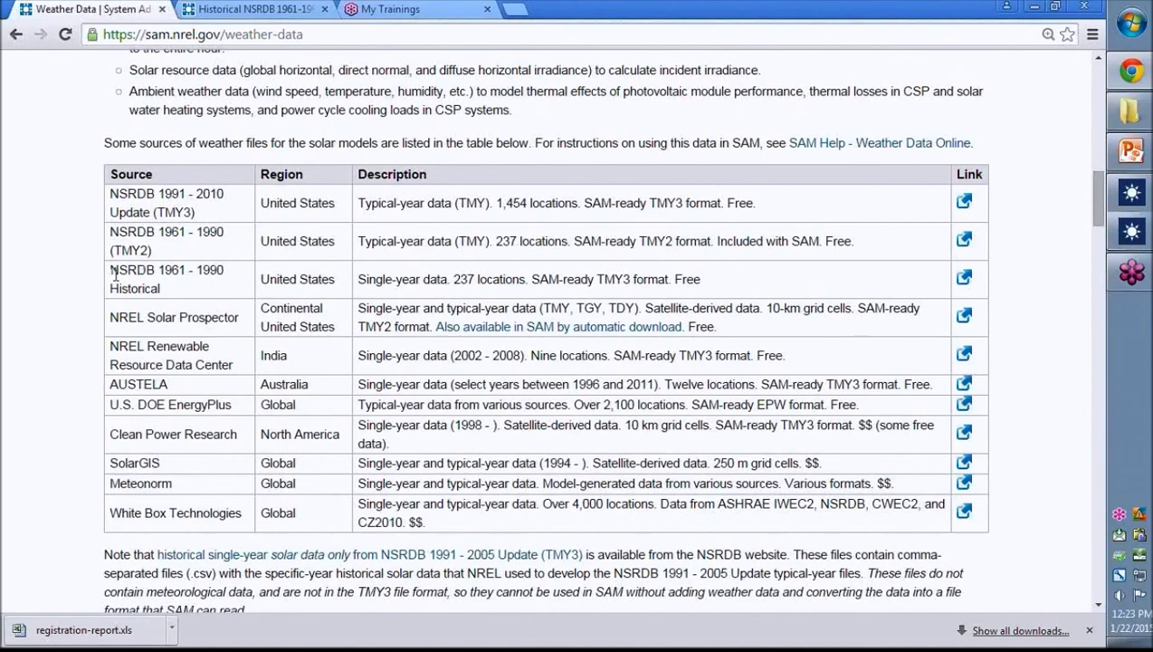
pyautogui.moveTo(114, 275); pyautogui.dragTo(200, 292)
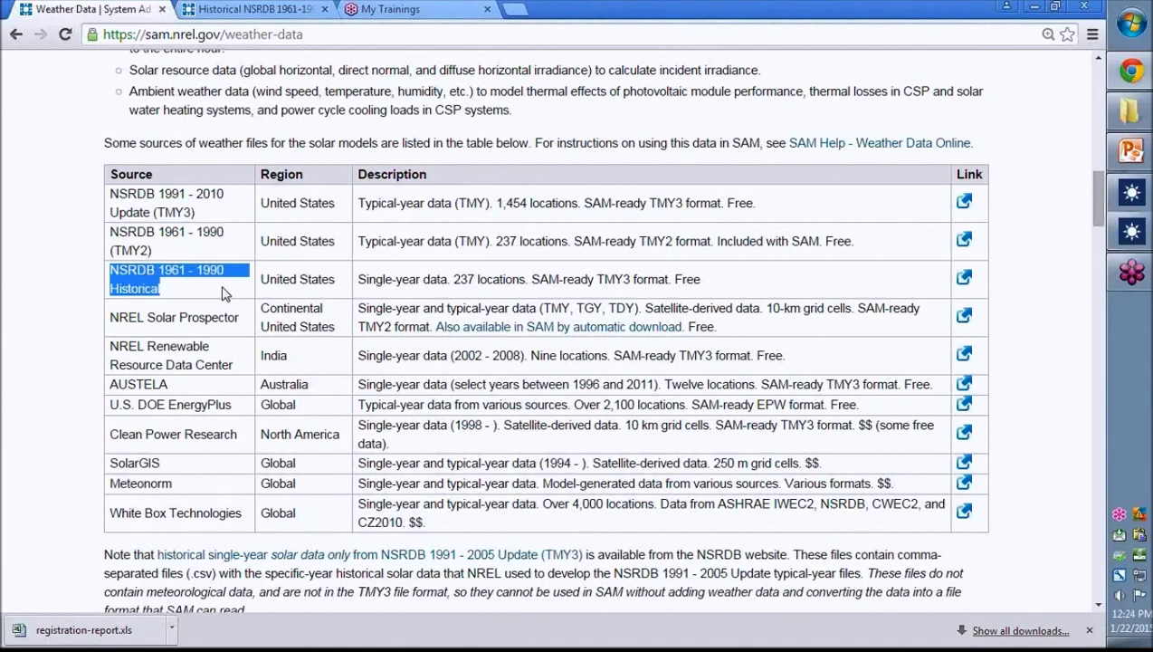
# Open the Historical NSRDB 1961-1990 page, scroll its single-year ZIP list, then return to SAM
pyautogui.click(964, 280)
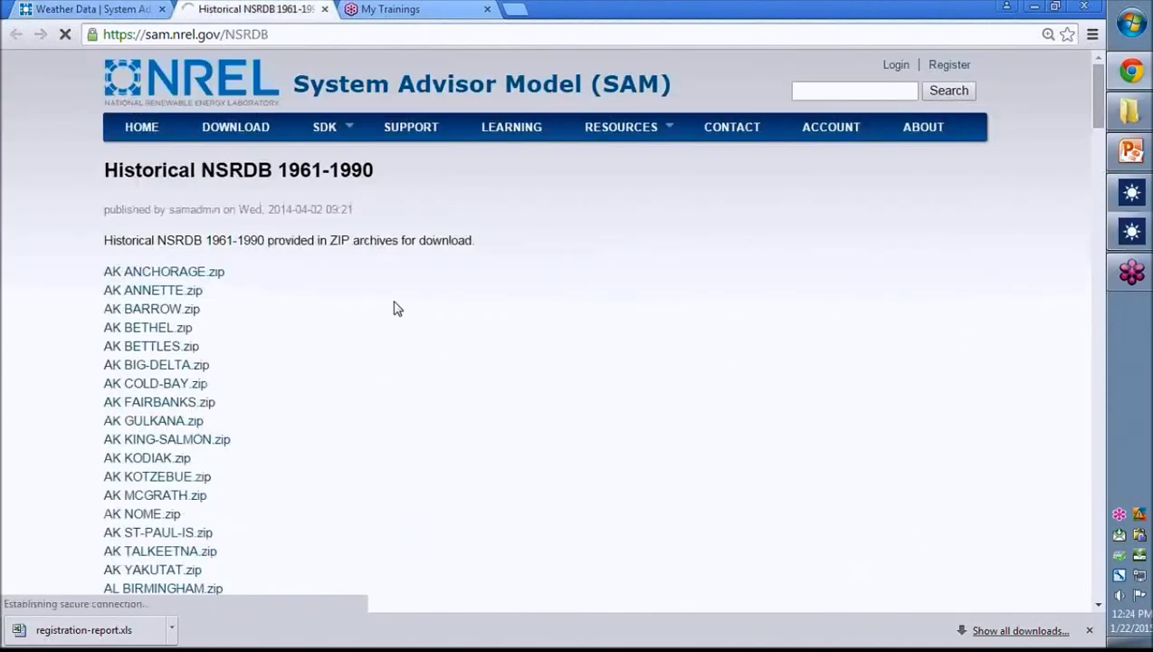
pyautogui.scroll(-6, 286, 387)
pyautogui.scroll(-1, 294, 336)
pyautogui.scroll(-20, 293, 335)
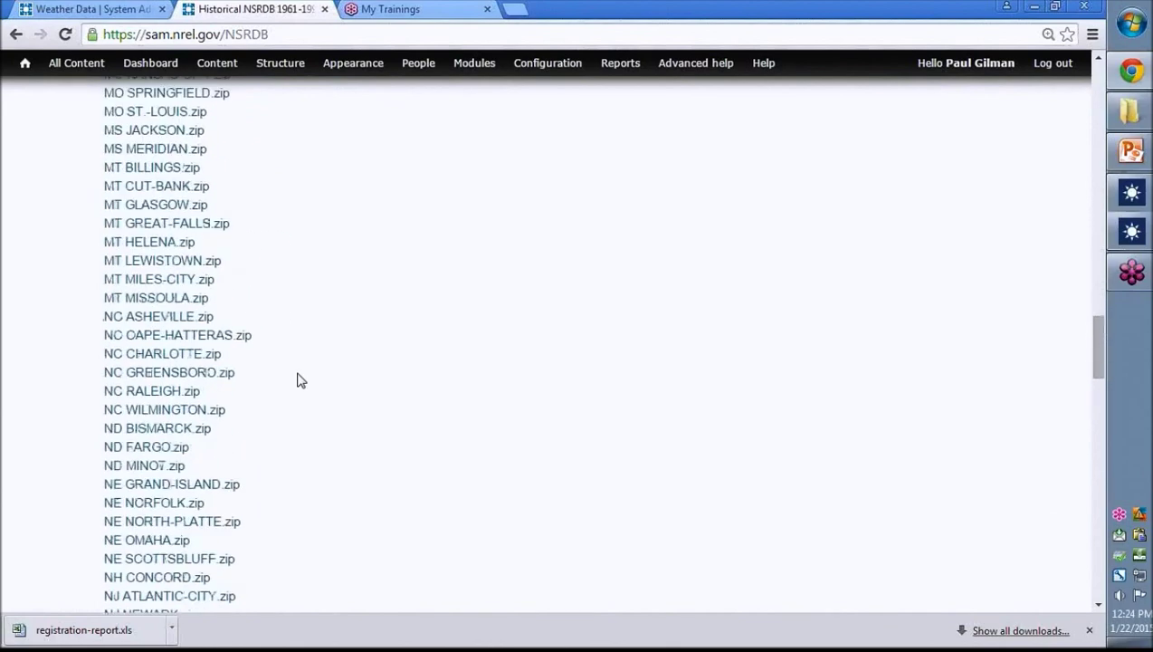
pyautogui.scroll(-9, 300, 380)
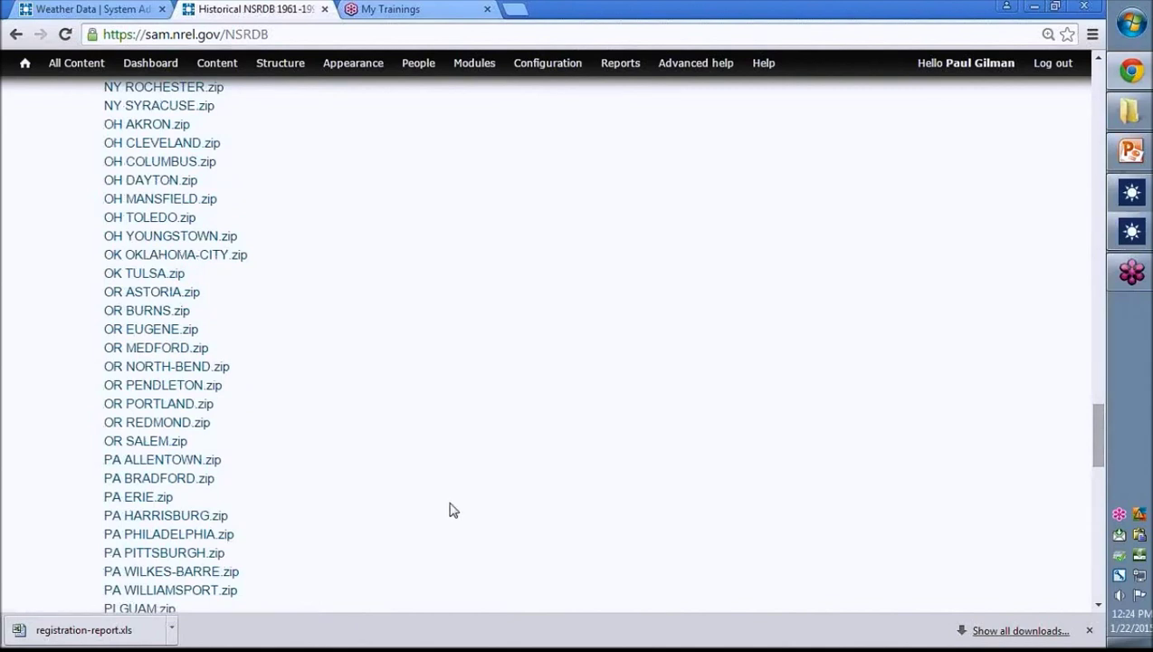
pyautogui.click(1132, 192)
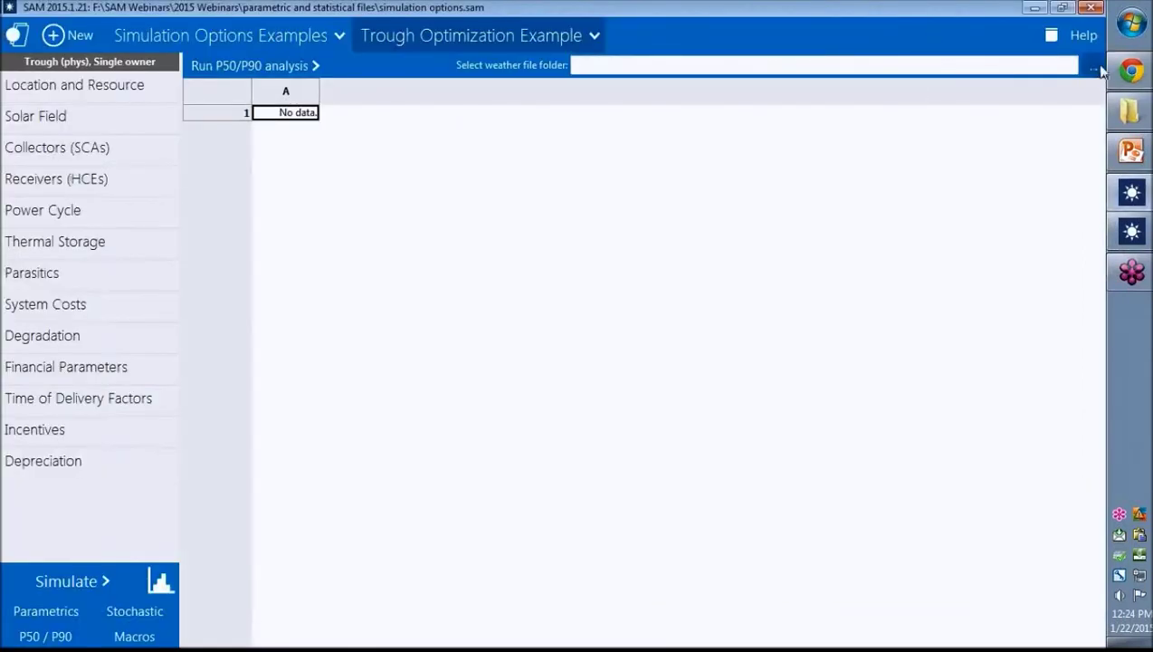
# Point the weather folder chooser at F:\SAM P50 P90 and view its yearly CSVs in Explorer
pyautogui.click(1092, 67)
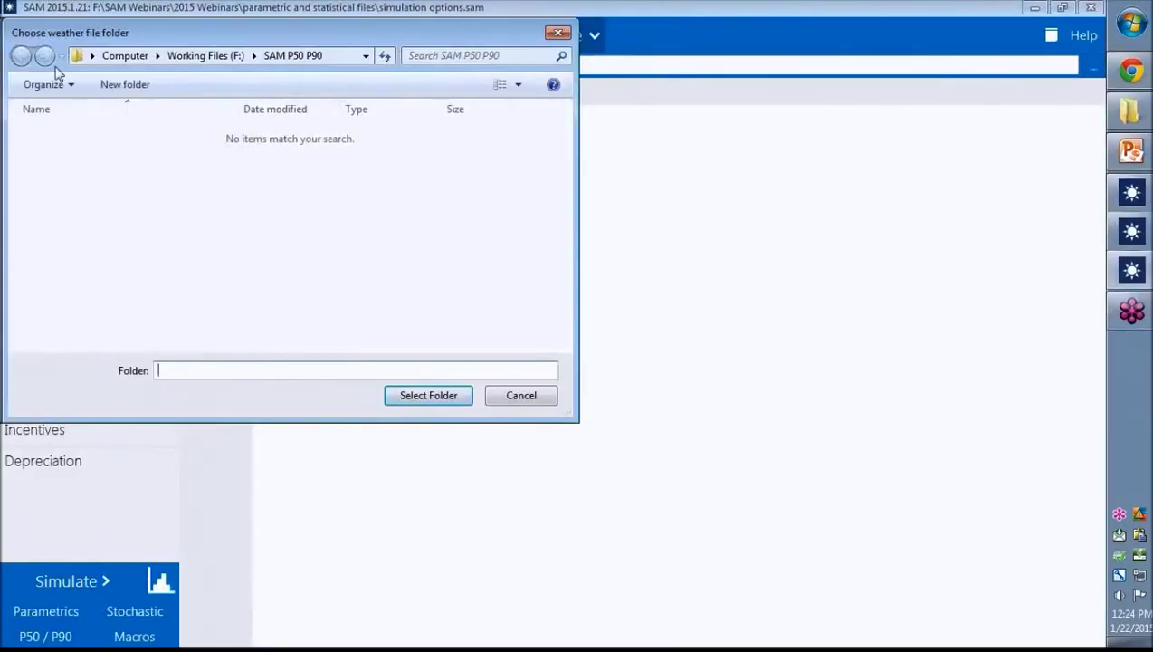
pyautogui.click(226, 62)
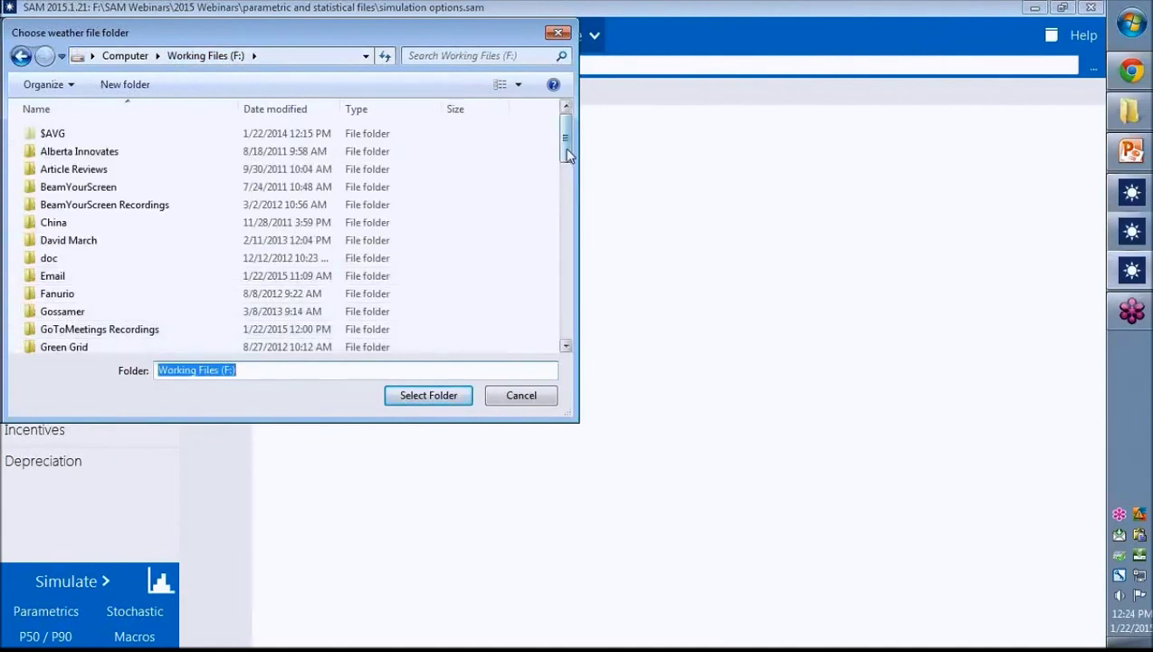
pyautogui.moveTo(566, 152); pyautogui.dragTo(552, 292)
pyautogui.scroll(1, 552, 291)
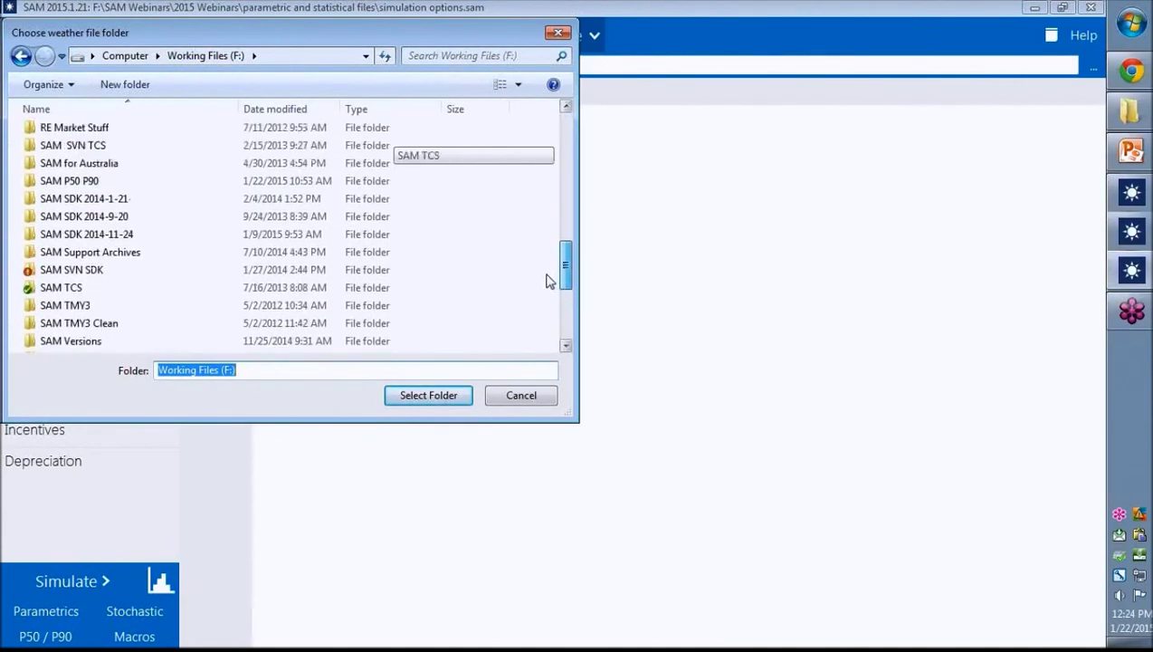
pyautogui.click(68, 183)
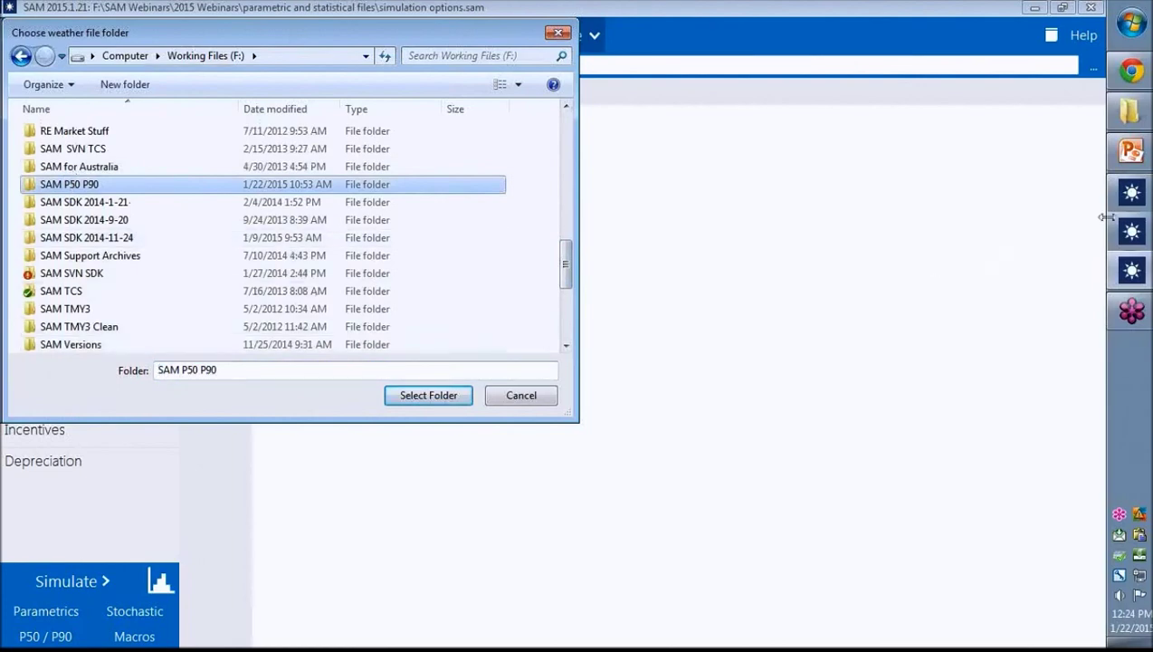
pyautogui.click(1139, 118)
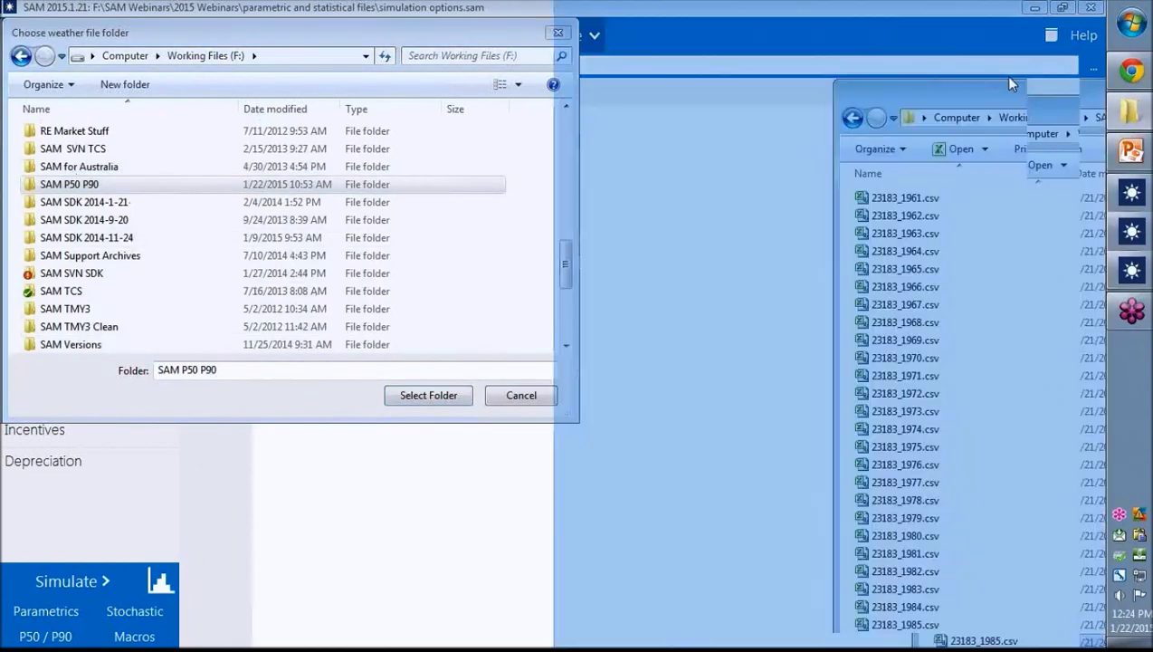
pyautogui.moveTo(1004, 76); pyautogui.dragTo(478, 36)
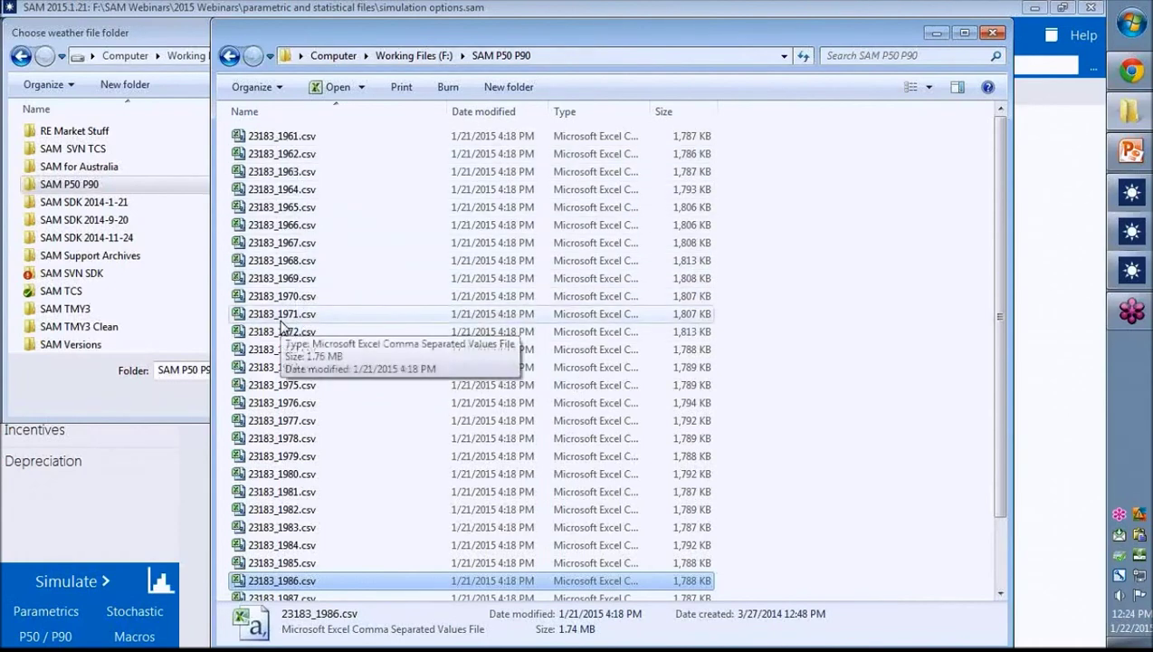
pyautogui.scroll(-1, 311, 347)
pyautogui.scroll(-1, 311, 347)
pyautogui.scroll(2, 321, 450)
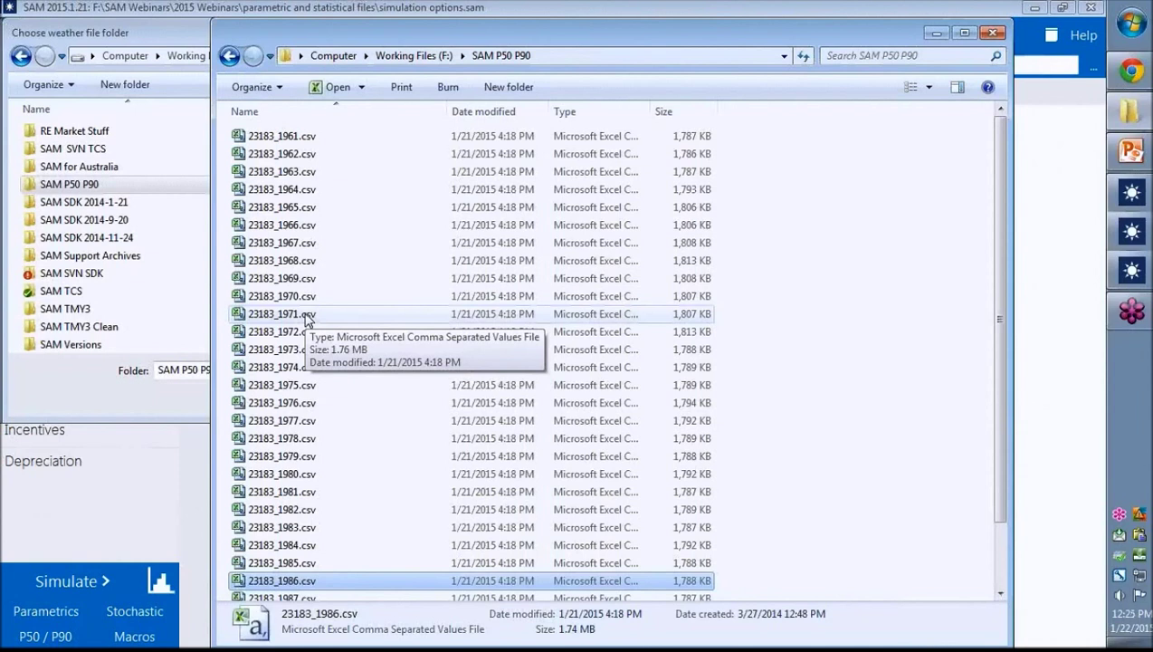
pyautogui.click(82, 184)
# Set the weather folder to F:\SAM P50 P90 and run P50/P90, ending with 12 of 30 OK
pyautogui.click(425, 396)
pyautogui.click(936, 33)
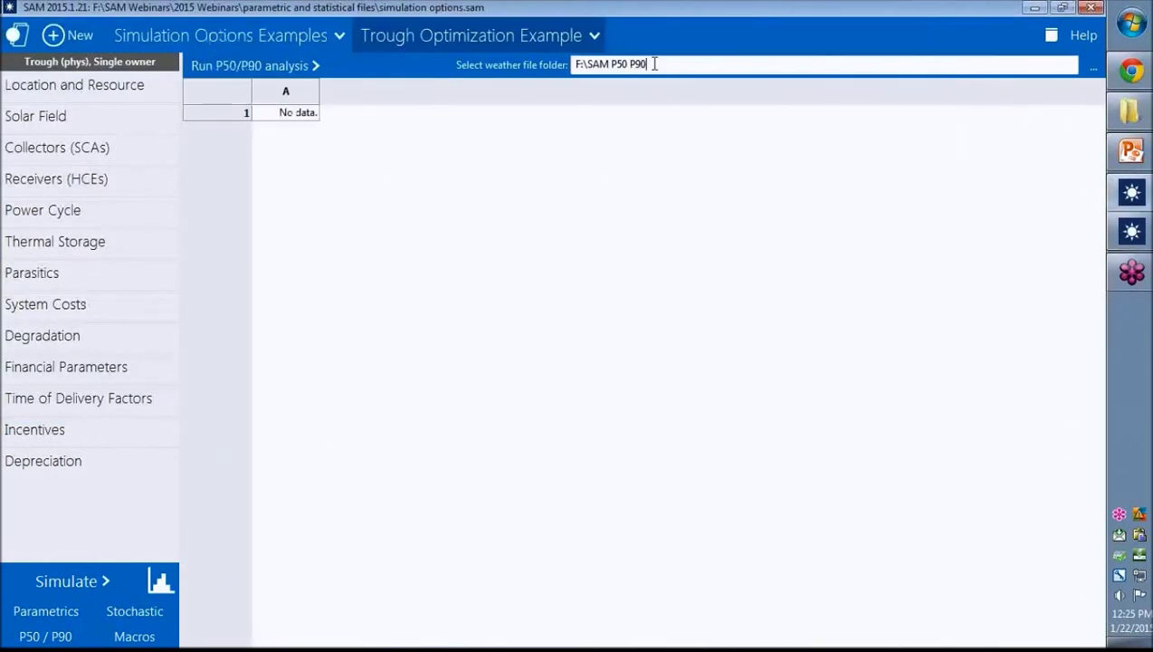
pyautogui.moveTo(646, 64); pyautogui.dragTo(574, 64)
pyautogui.press('Tab')
pyautogui.click(228, 69)
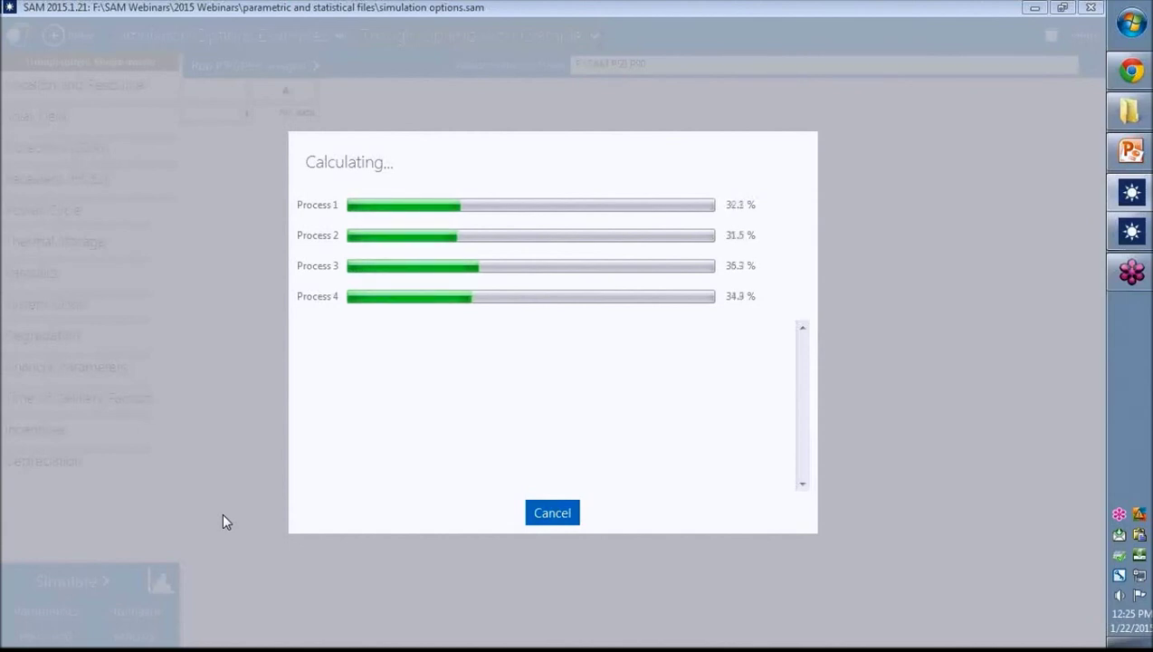
pyautogui.click(550, 513)
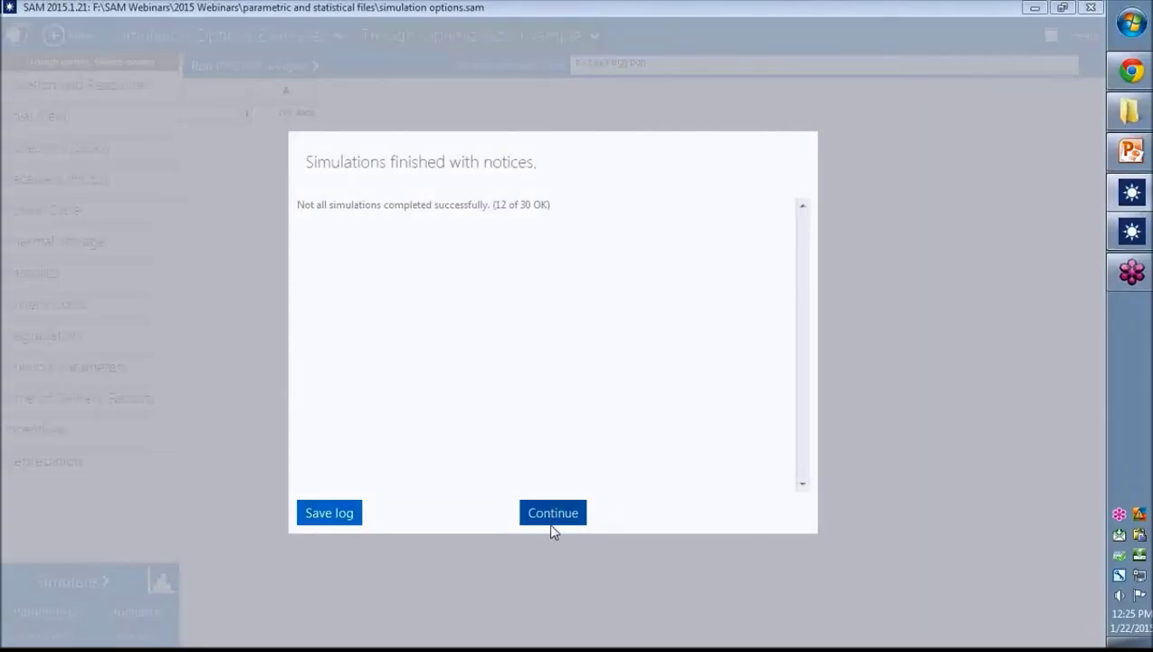
# Dismiss the notices, reselect F:\SAM P50 P90 for the PVWatts case and rerun P50/P90
pyautogui.click(553, 513)
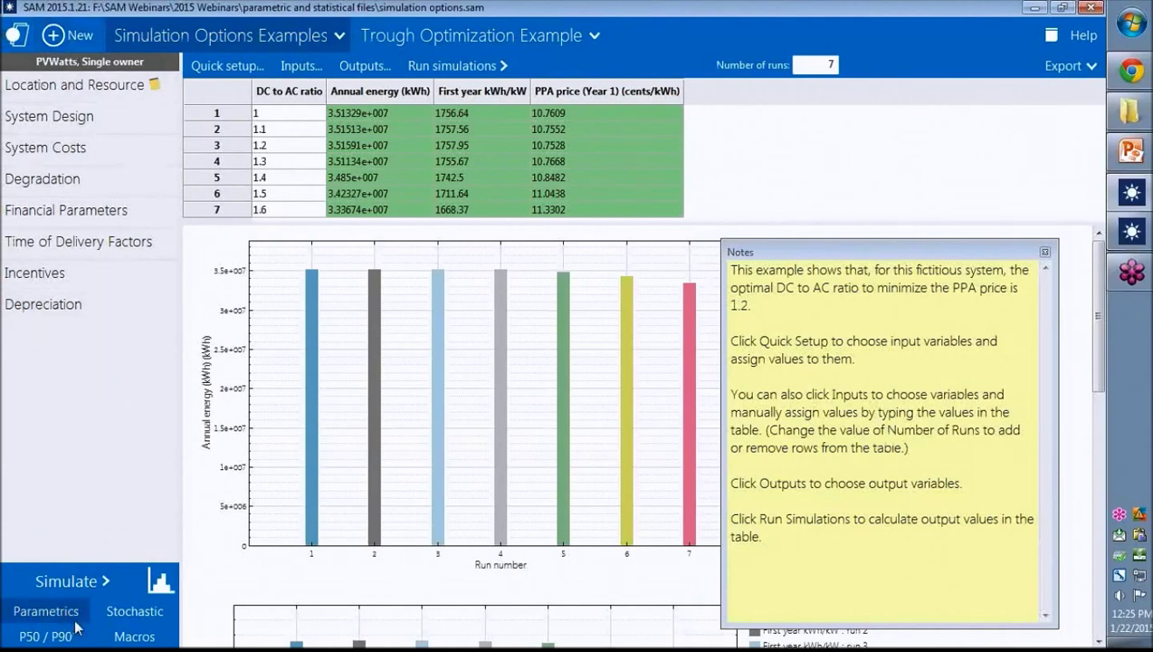
pyautogui.click(49, 637)
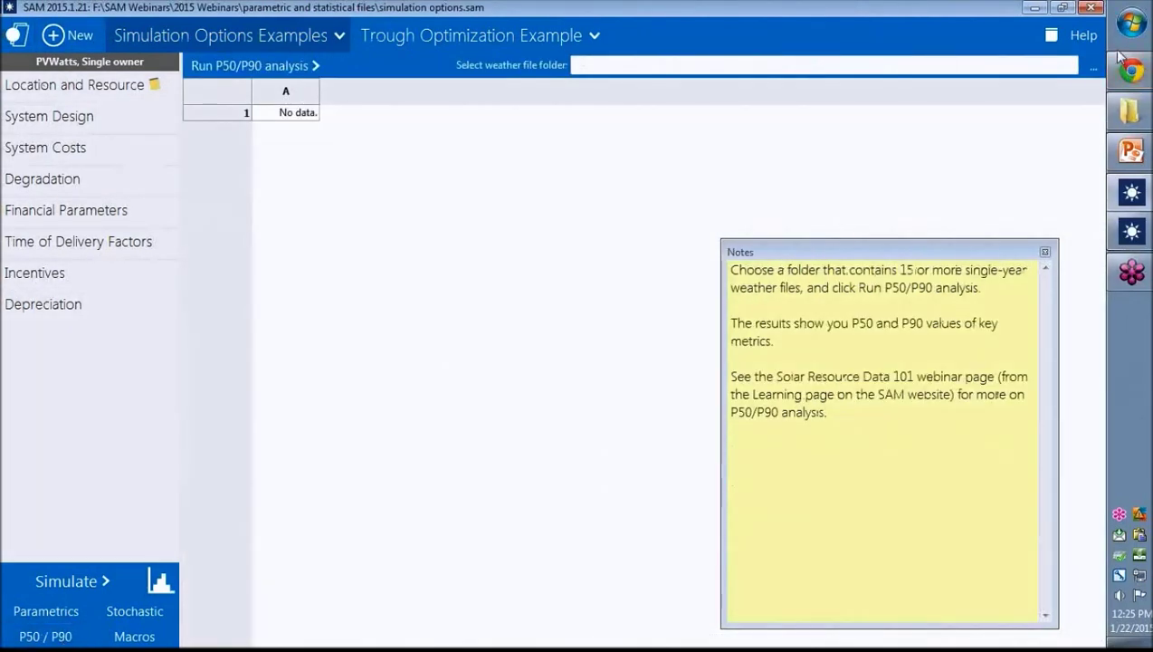
pyautogui.click(1091, 67)
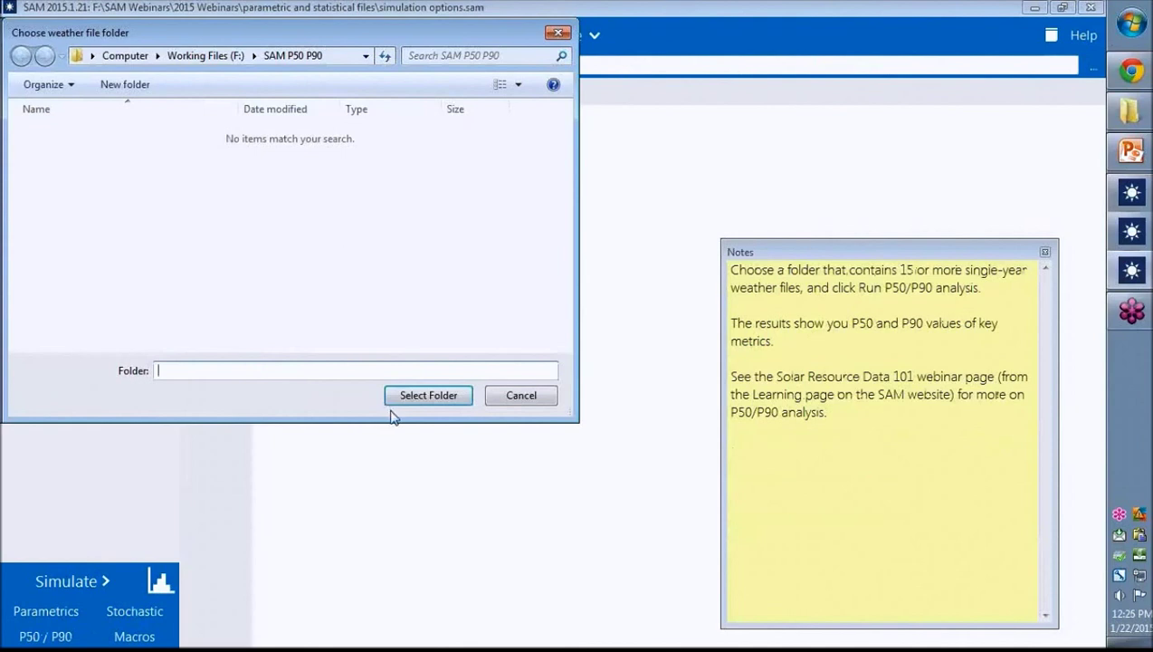
pyautogui.click(418, 396)
pyautogui.click(267, 68)
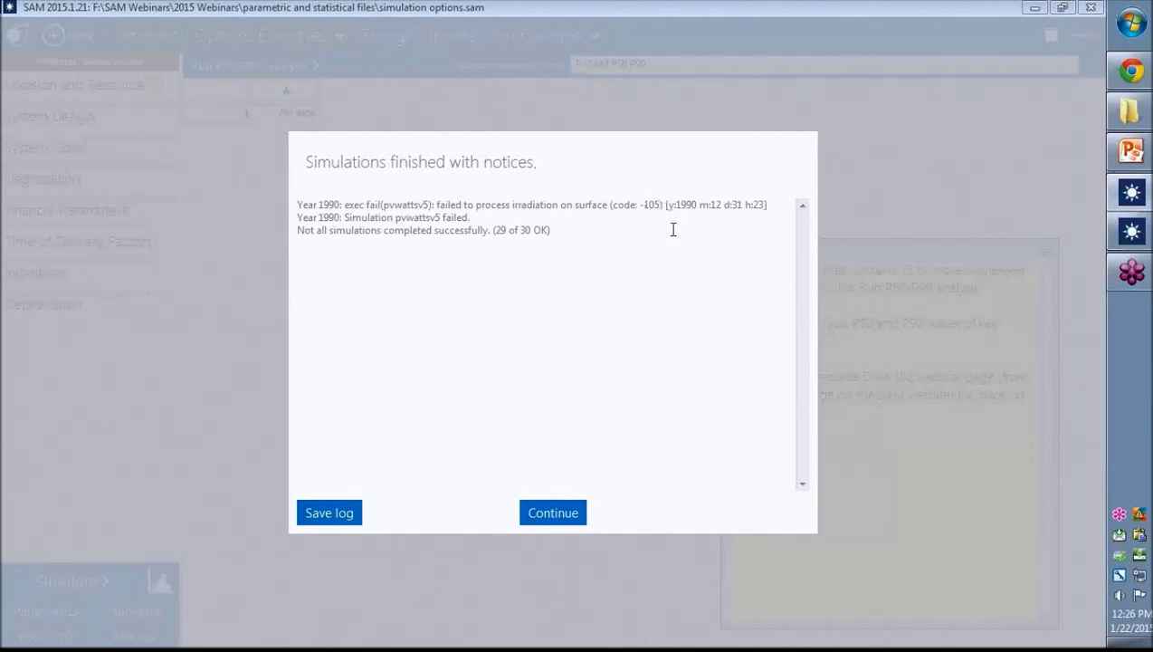
# Mark the failed year y:1990 and the '29 of 30' count in the notices log, then bring up the weather folder
pyautogui.moveTo(671, 208); pyautogui.dragTo(702, 209)
pyautogui.click(717, 205)
pyautogui.moveTo(497, 230); pyautogui.dragTo(530, 237)
pyautogui.click(1129, 111)
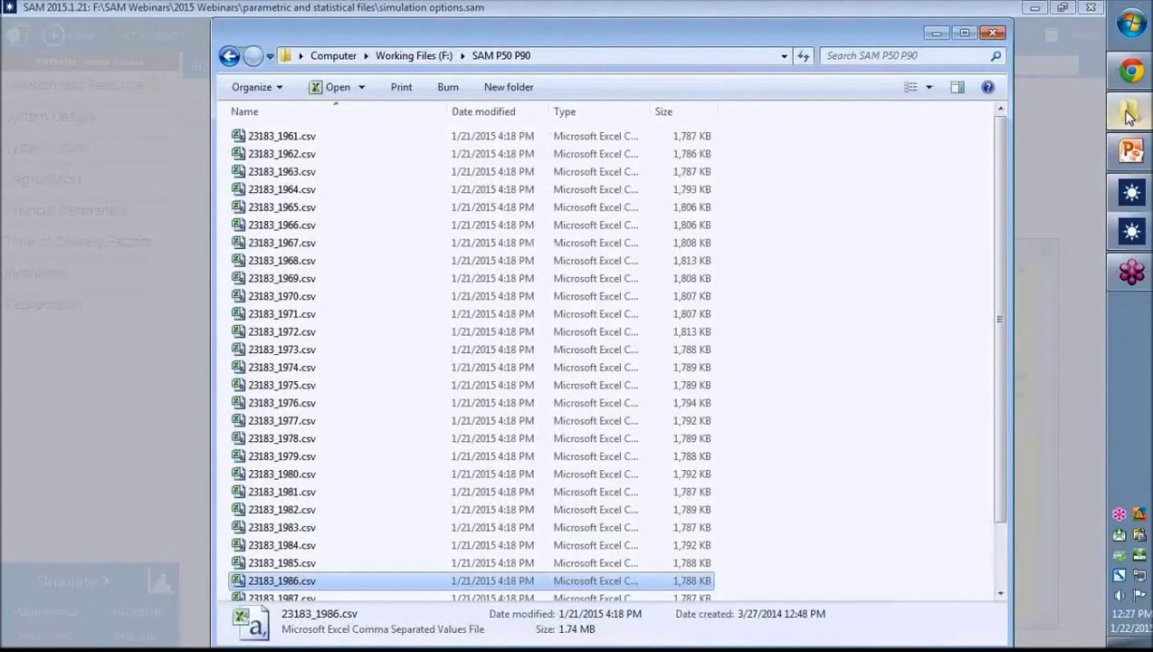
# Open 23183_1990.csv from the SAM P50 P90 folder with Edit with Notepad++
pyautogui.click(301, 262)
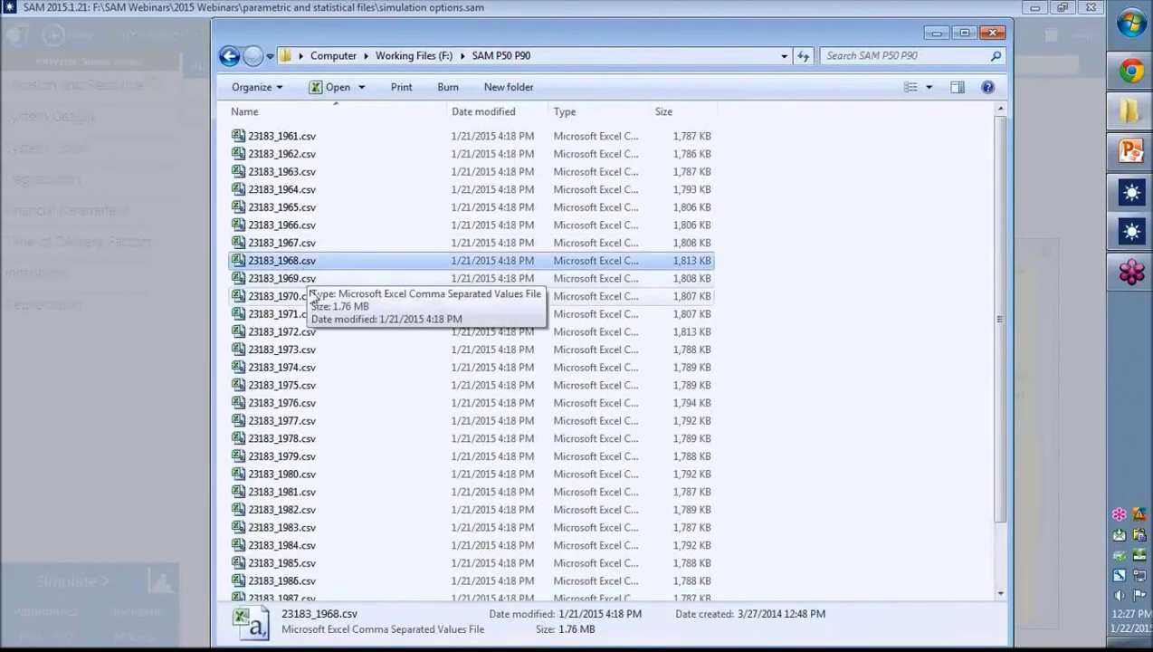
pyautogui.scroll(-2, 312, 296)
pyautogui.click(284, 576)
pyautogui.rightClick(286, 576)
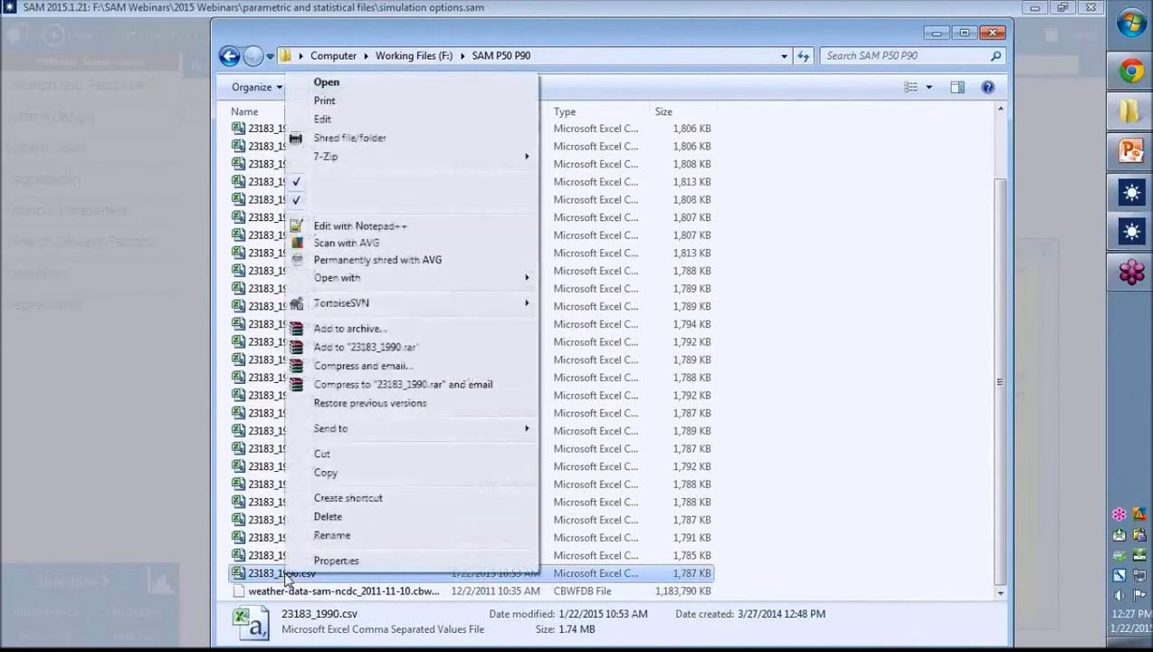
pyautogui.click(382, 227)
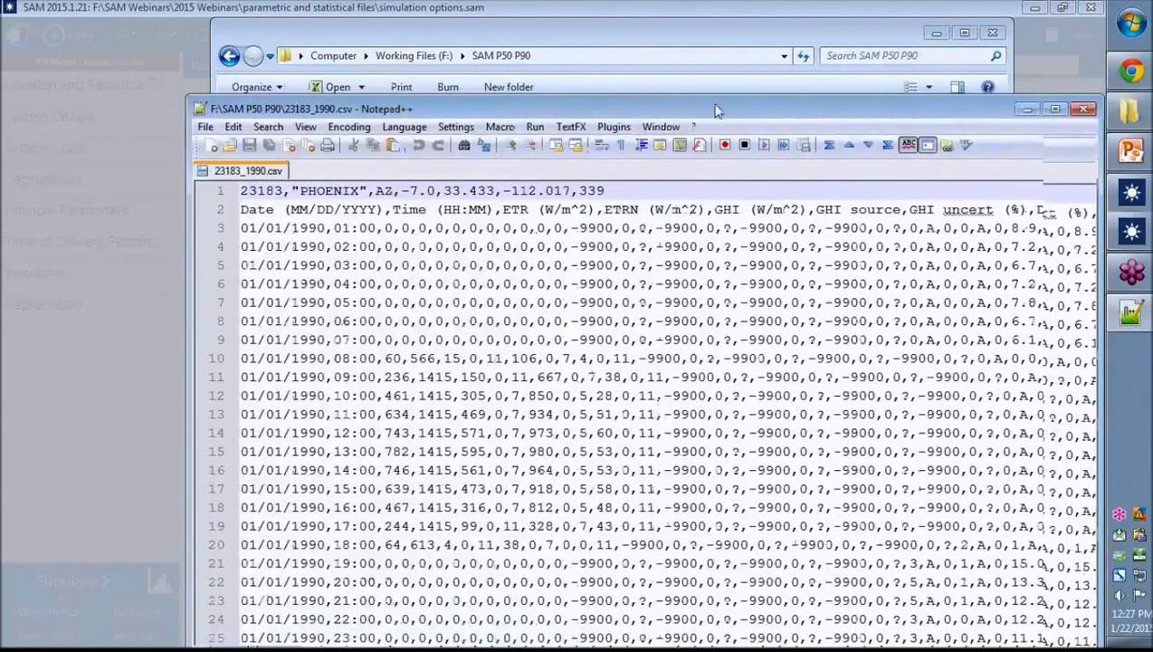
pyautogui.moveTo(625, 73); pyautogui.dragTo(715, 26)
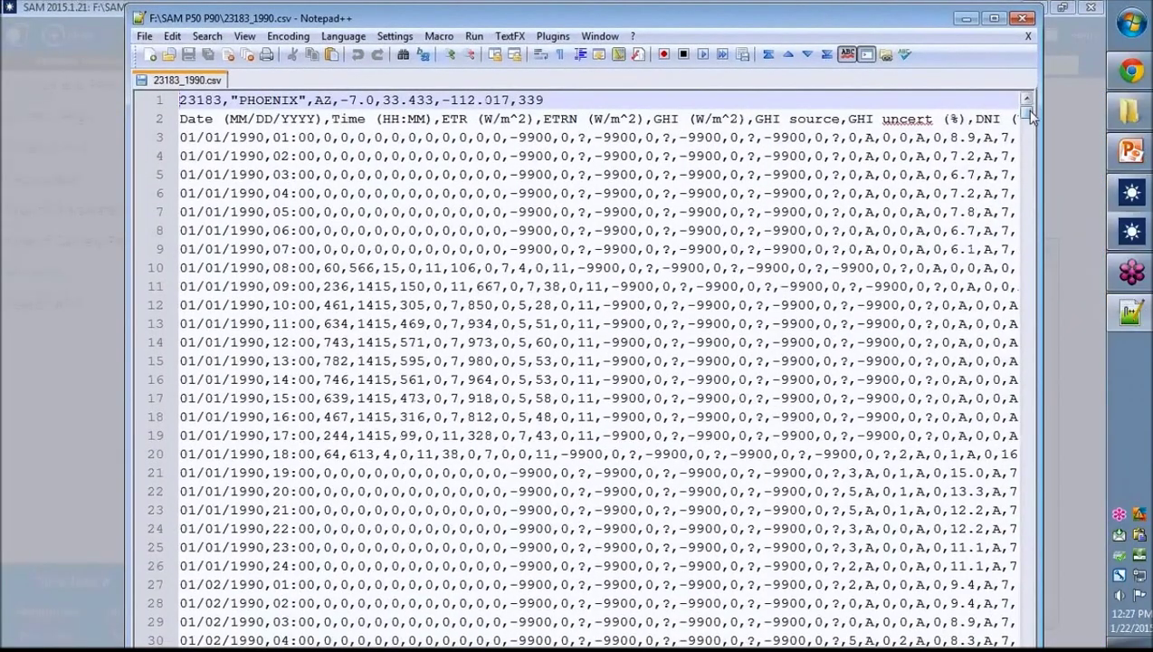
# Maximize Notepad++ and inspect the faulty final 24:00 row on line 8762 with its 9999 values
pyautogui.moveTo(1034, 111); pyautogui.dragTo(1041, 593)
pyautogui.click(994, 19)
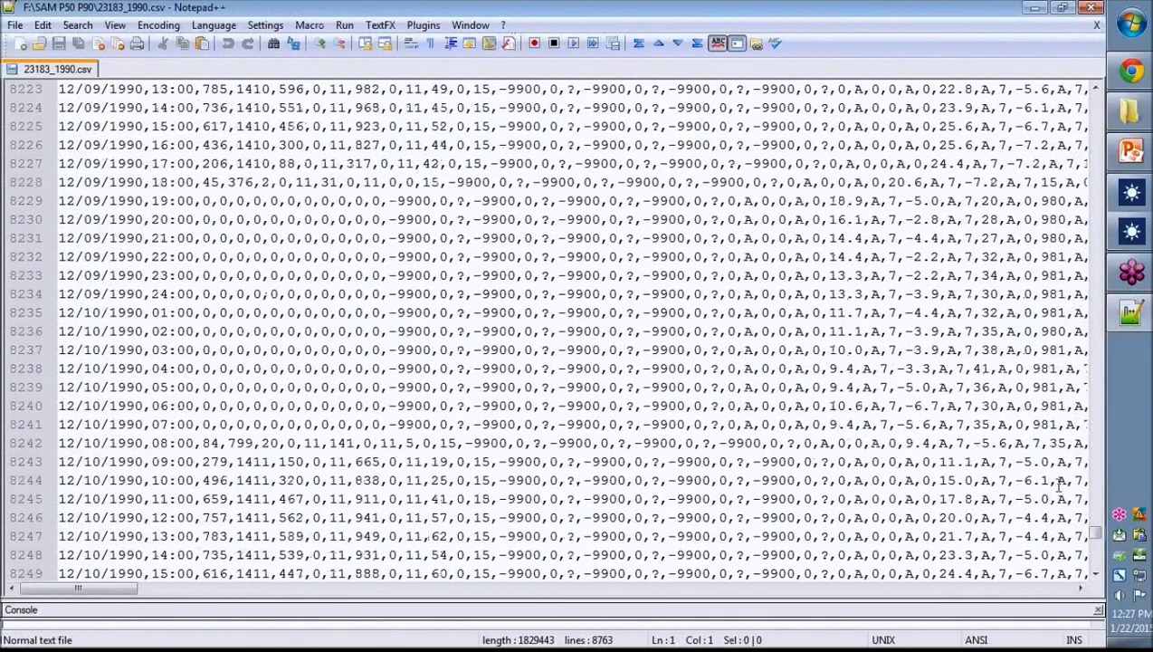
pyautogui.moveTo(1093, 529); pyautogui.dragTo(1094, 566)
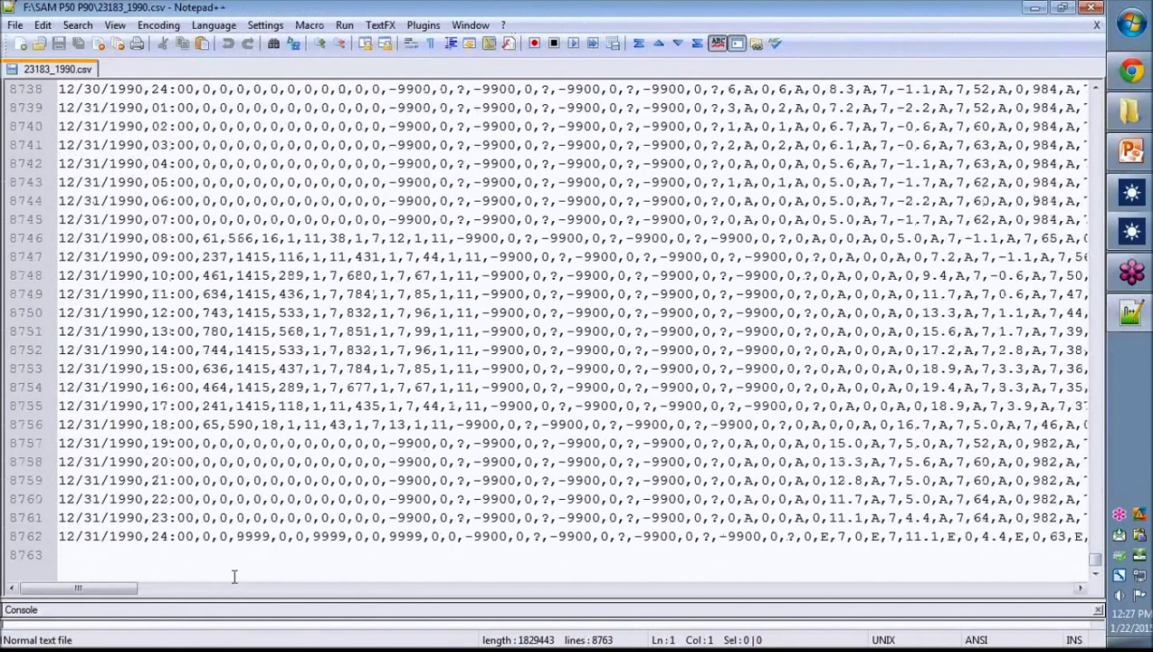
pyautogui.click(244, 535)
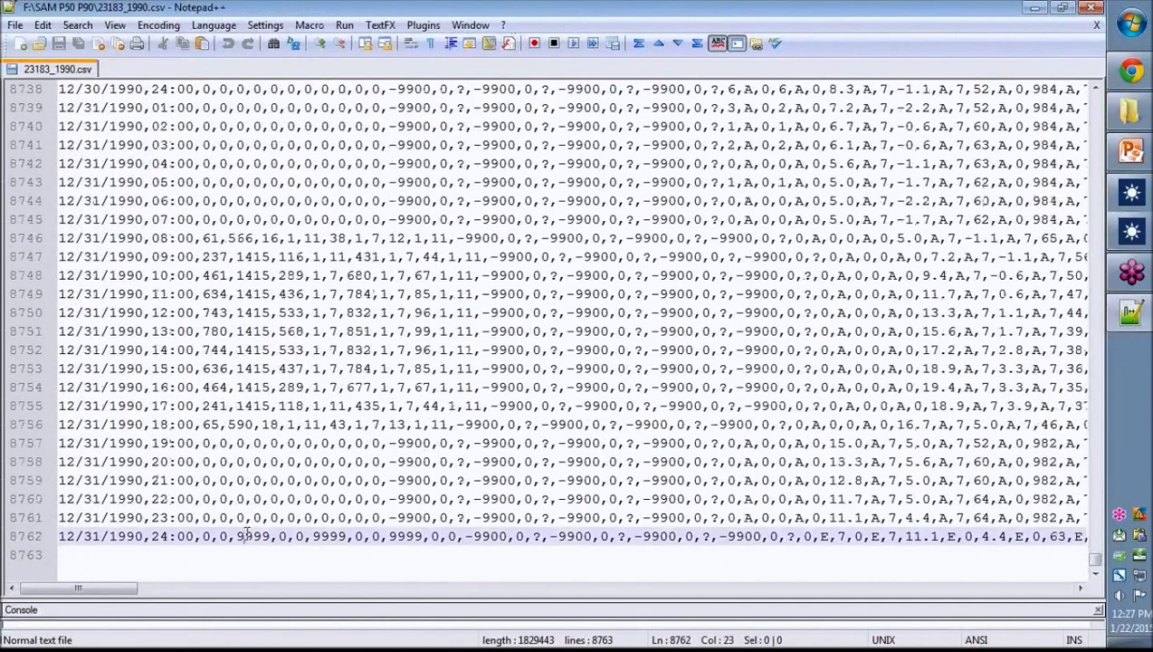
pyautogui.tripleClick(173, 537)
pyautogui.click(254, 539)
# Overwrite line 8762 with the 23:00 row from line 8761, save, close, and dismiss SAM's notices
pyautogui.tripleClick(271, 519)
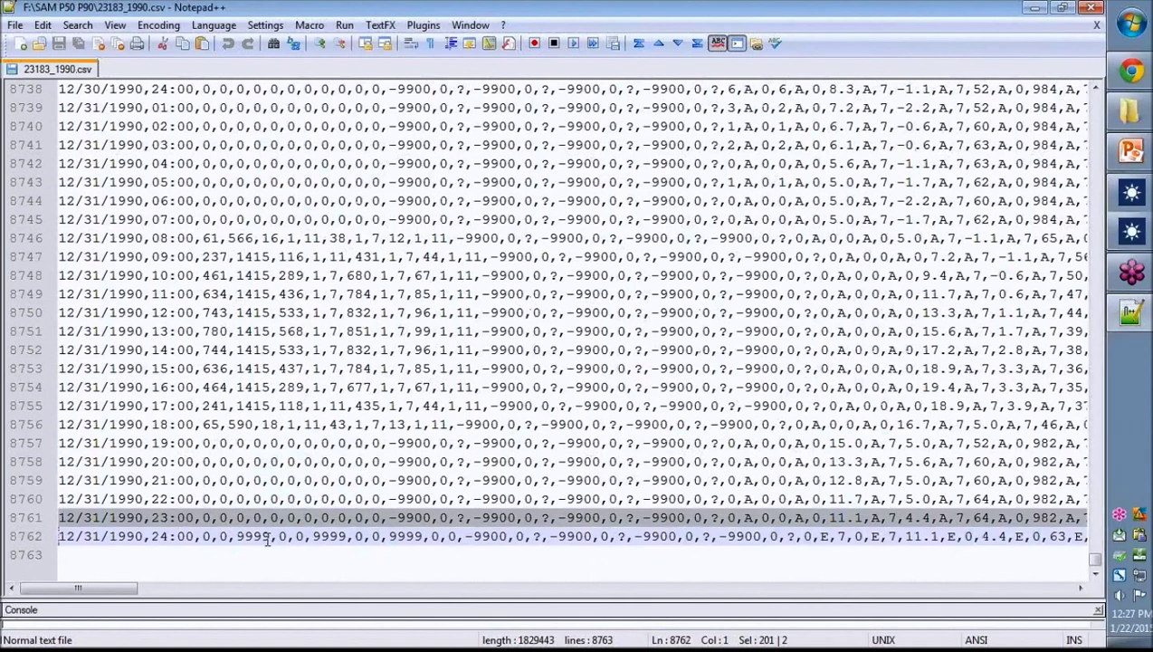
pyautogui.tripleClick(270, 539)
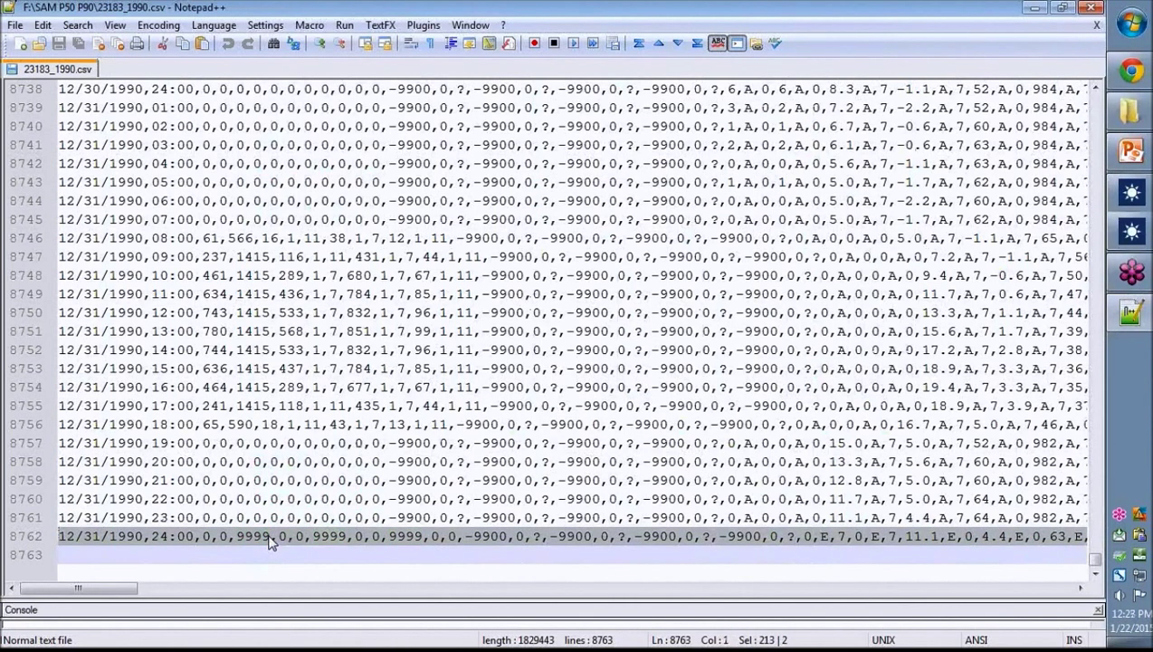
pyautogui.hotkey('ctrl', 'v')
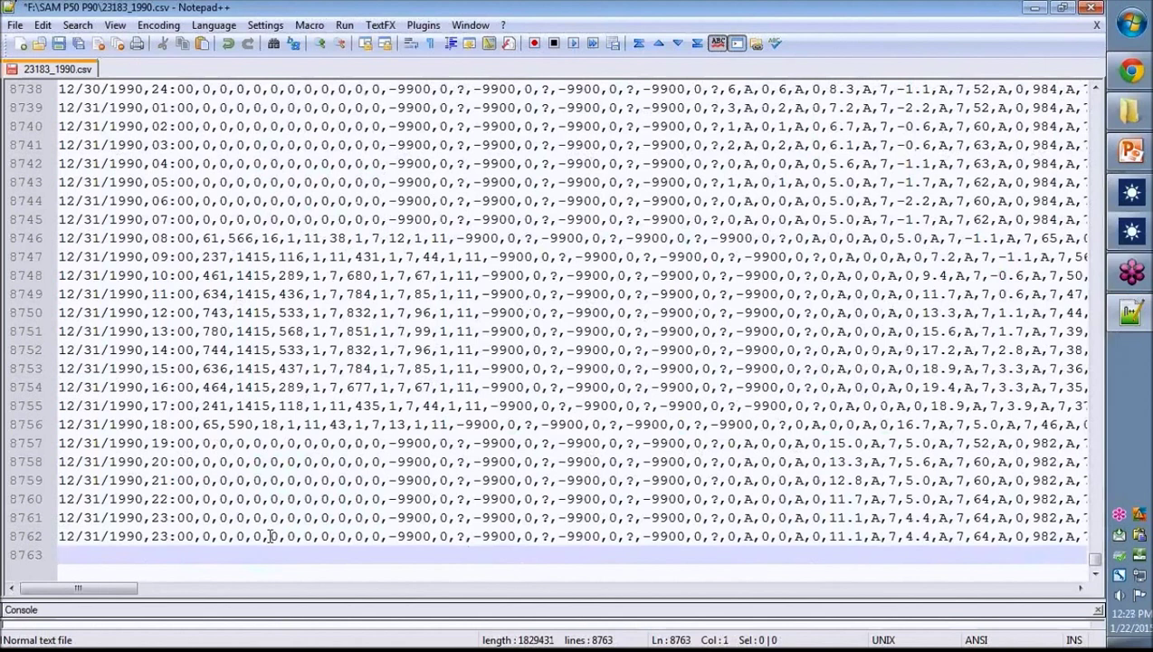
pyautogui.click(59, 44)
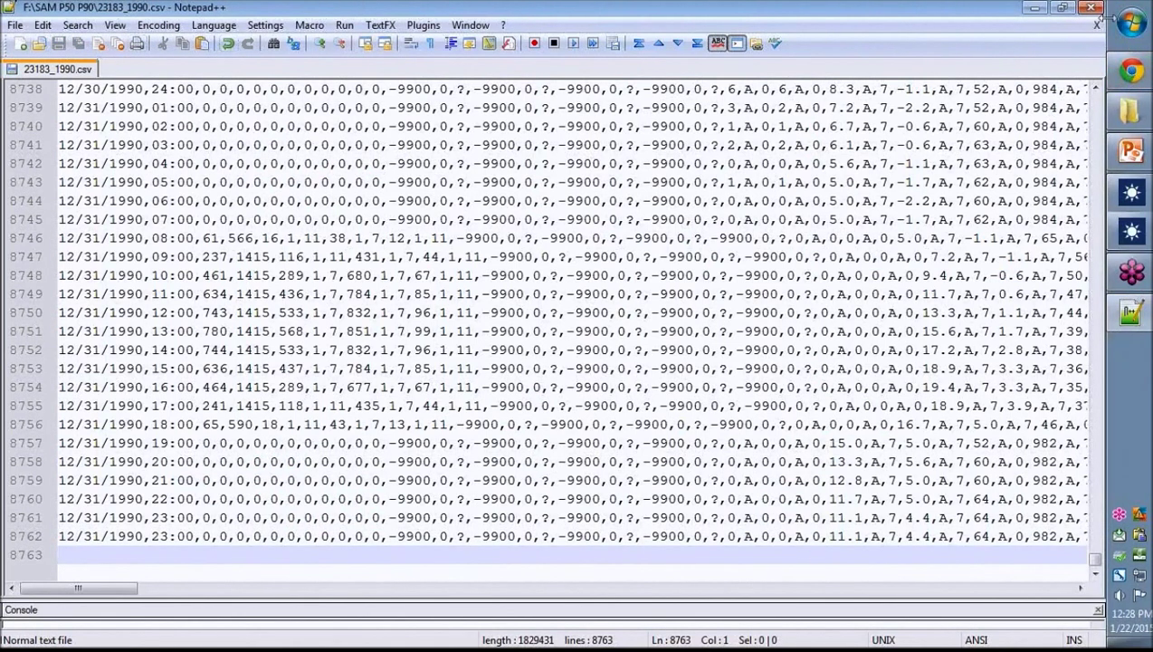
pyautogui.click(1091, 7)
pyautogui.click(1131, 192)
pyautogui.click(541, 524)
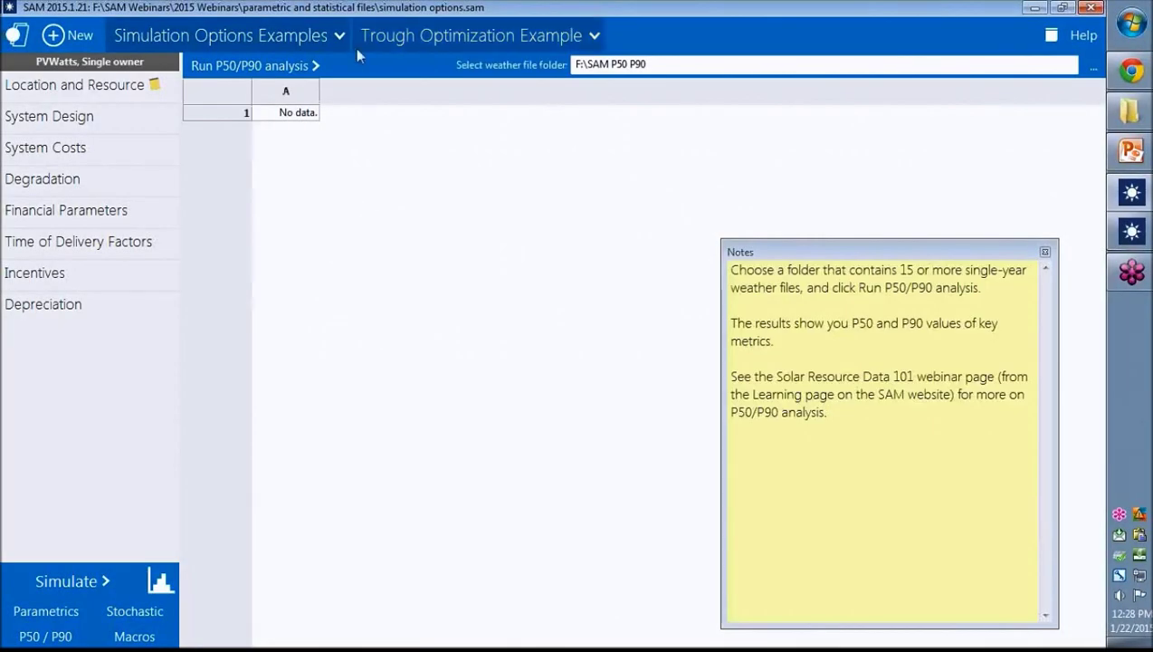
# Rerun P50/P90, check P50 capacity factor and 10.803 cents/kWh PPA price, then view the P50/P90 help topic
pyautogui.click(284, 67)
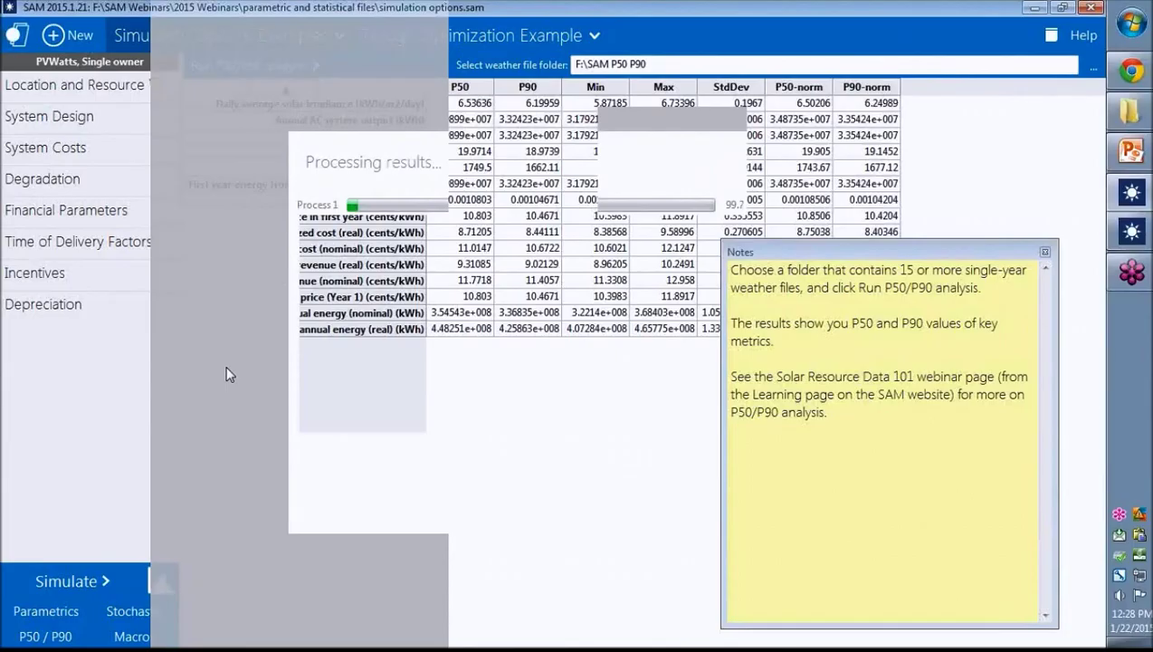
pyautogui.moveTo(776, 261); pyautogui.dragTo(817, 261)
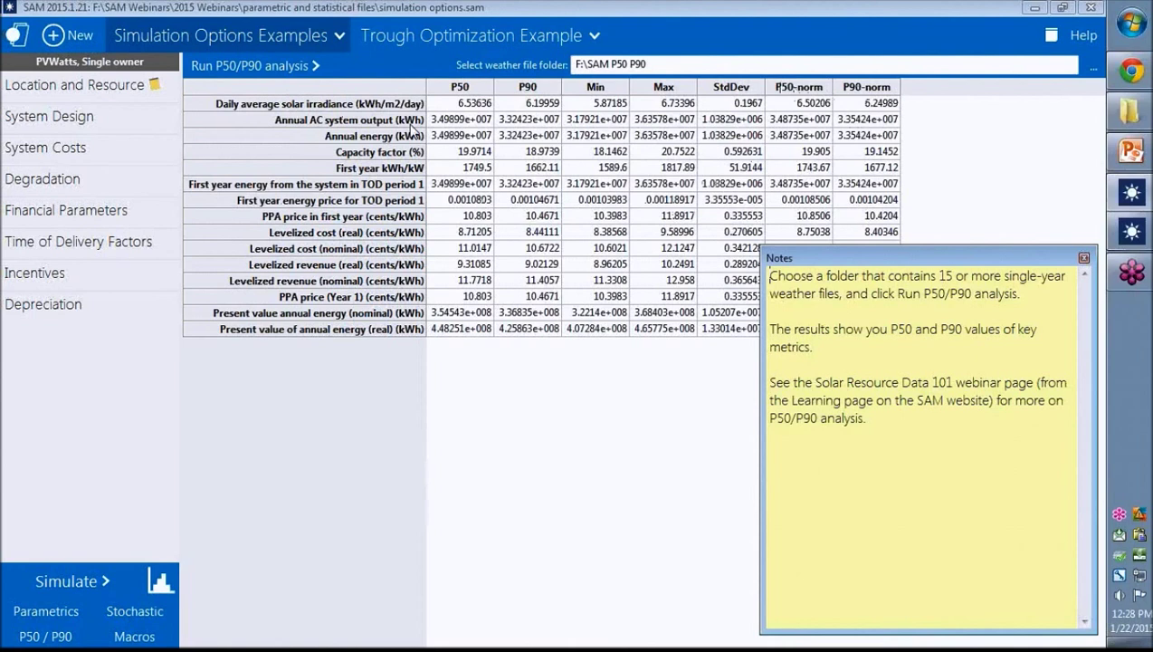
pyautogui.click(438, 152)
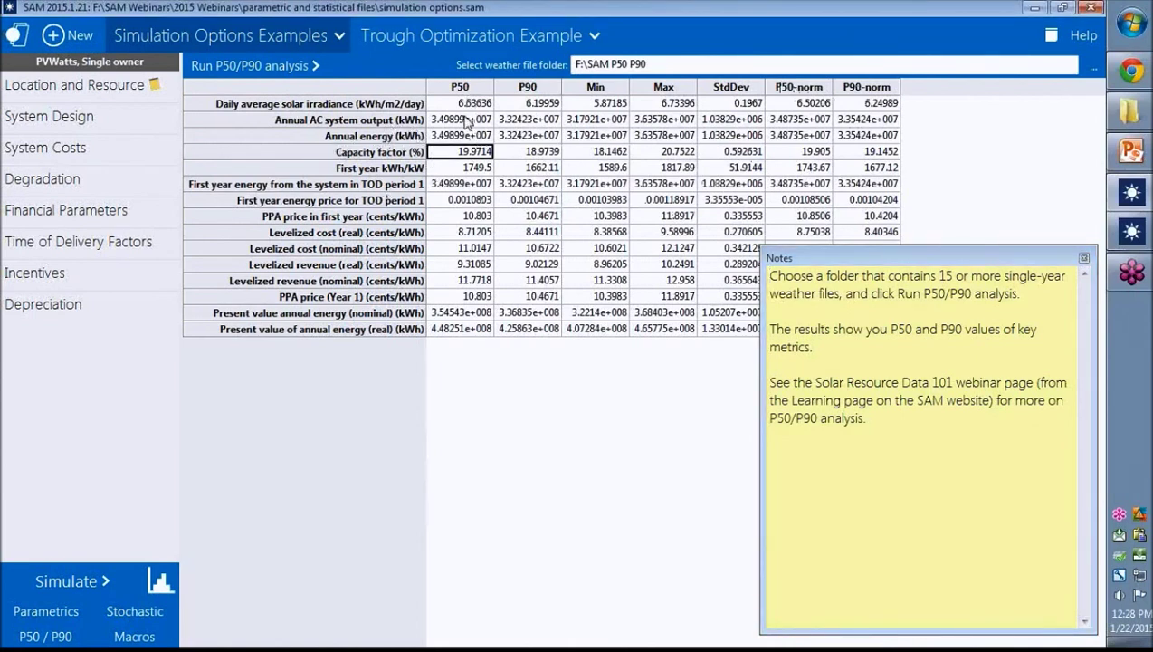
pyautogui.click(461, 297)
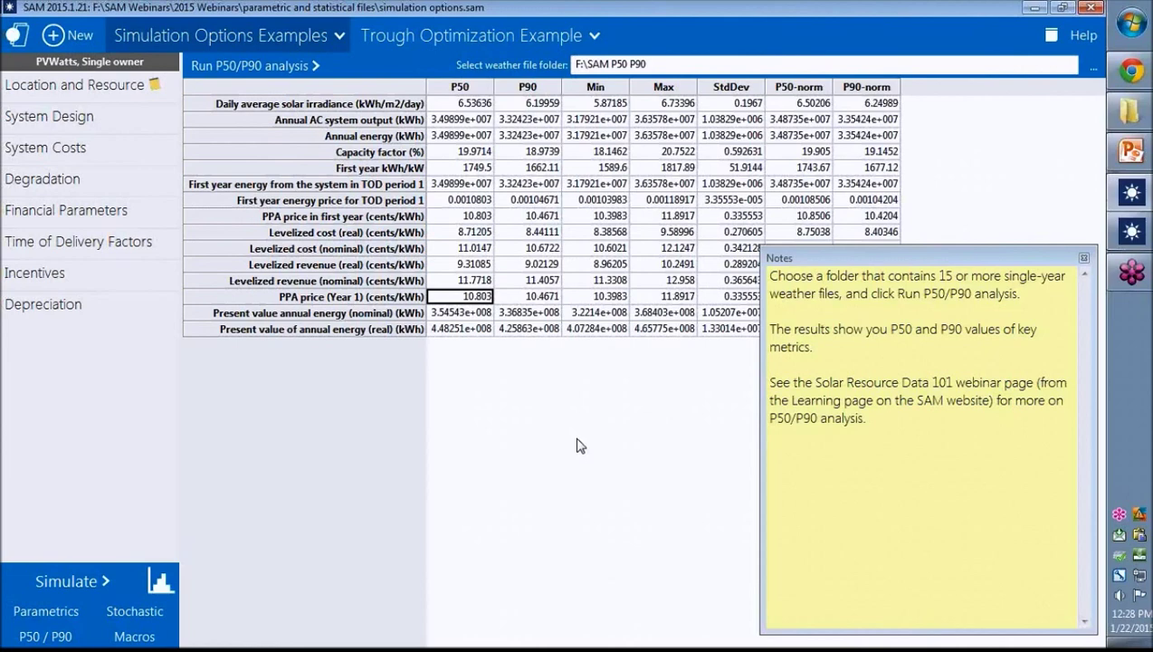
pyautogui.click(1094, 36)
pyautogui.scroll(-8, 382, 455)
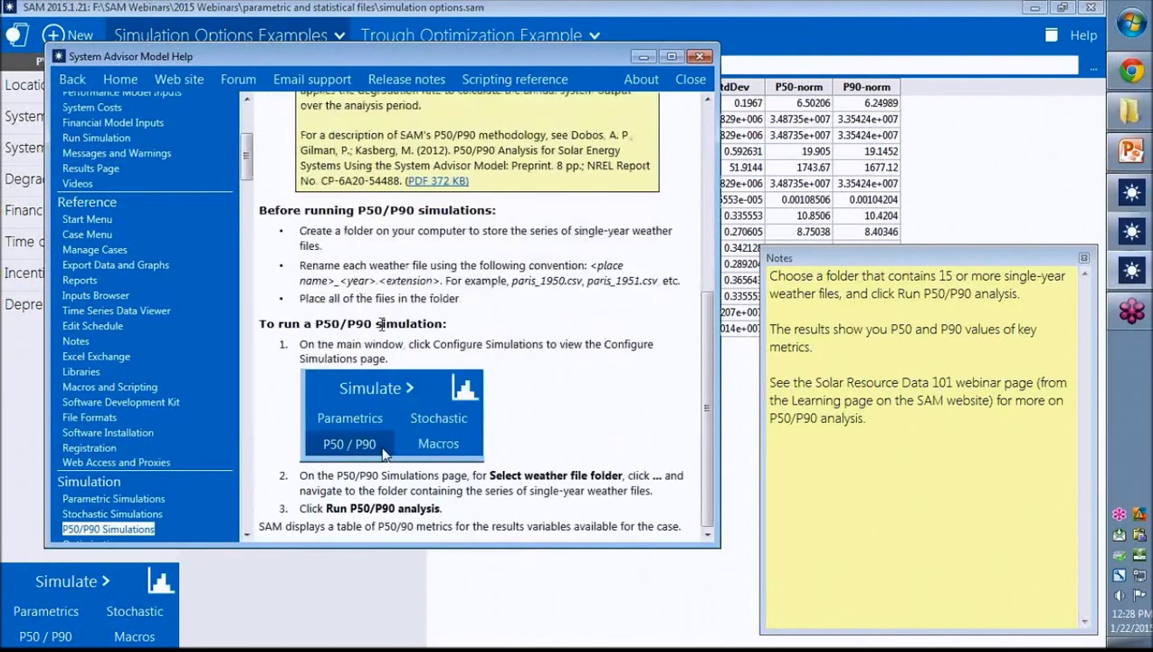
# Close the P50/P90 help topic to return to the results table and its notes about 15+ weather files
pyautogui.scroll(8, 478, 259)
pyautogui.click(695, 79)
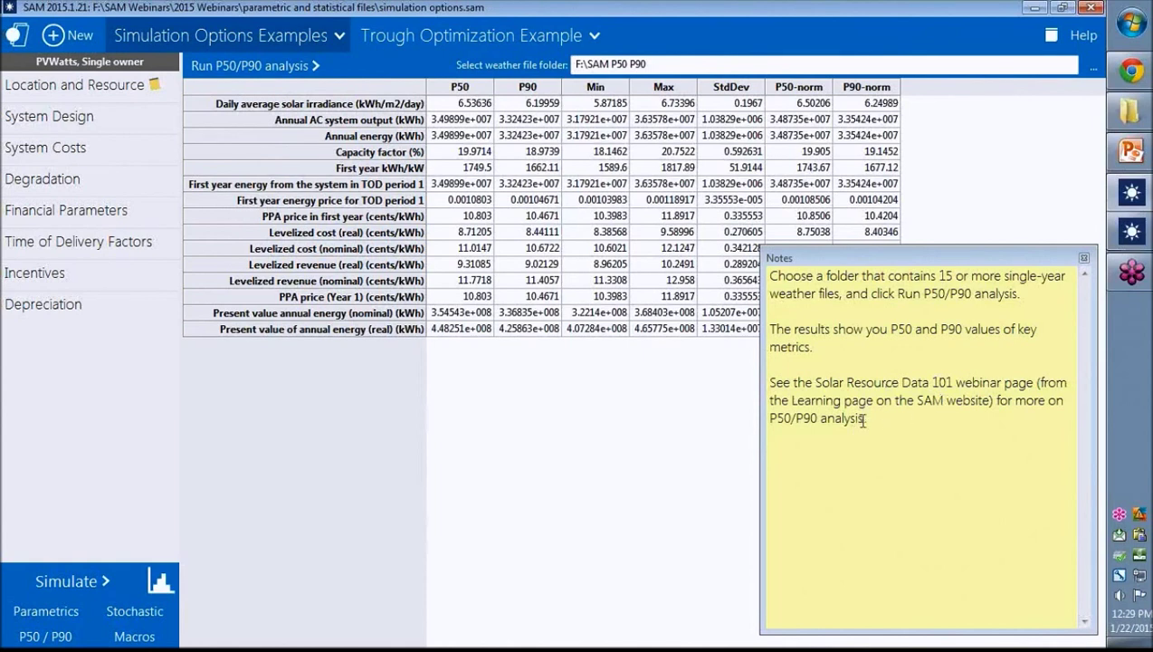
pyautogui.click(868, 418)
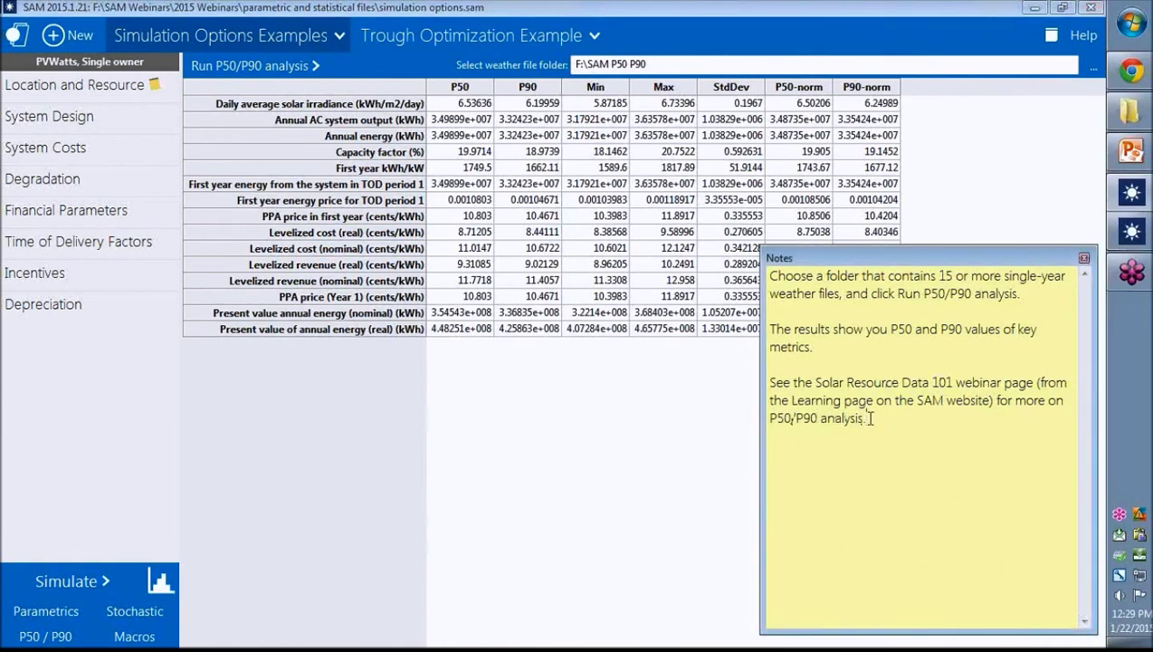